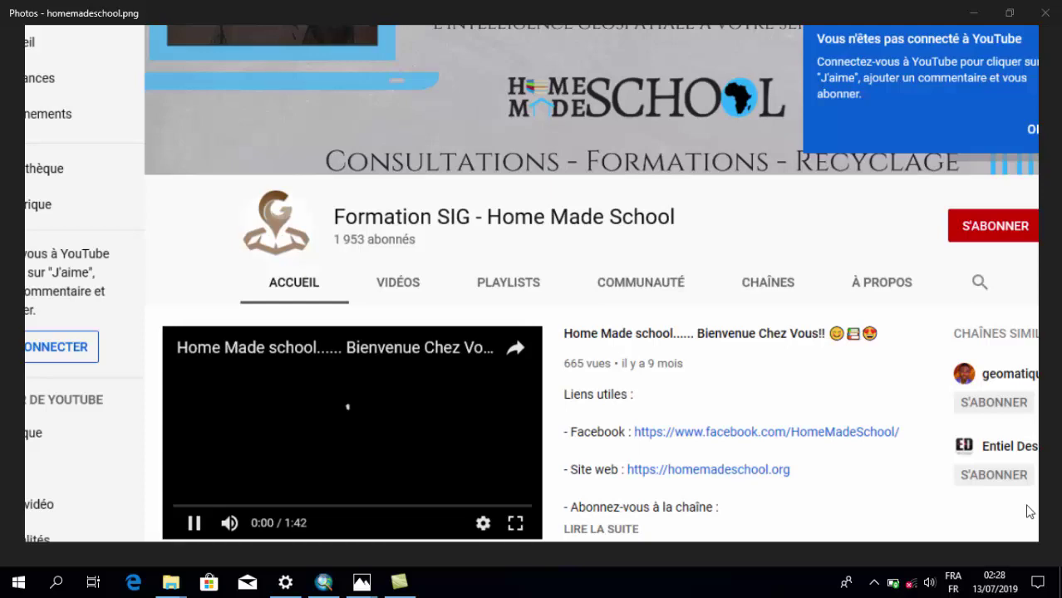
Switch to ArcMap and examine the attribute table of the station_clim layer
key(alt+Tab)
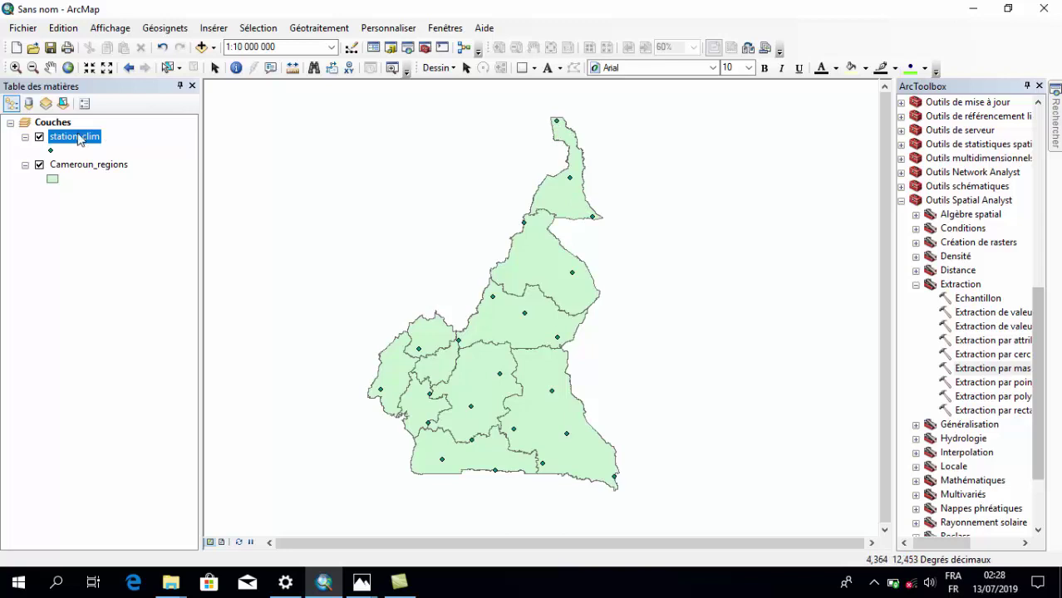
right_click(76, 143)
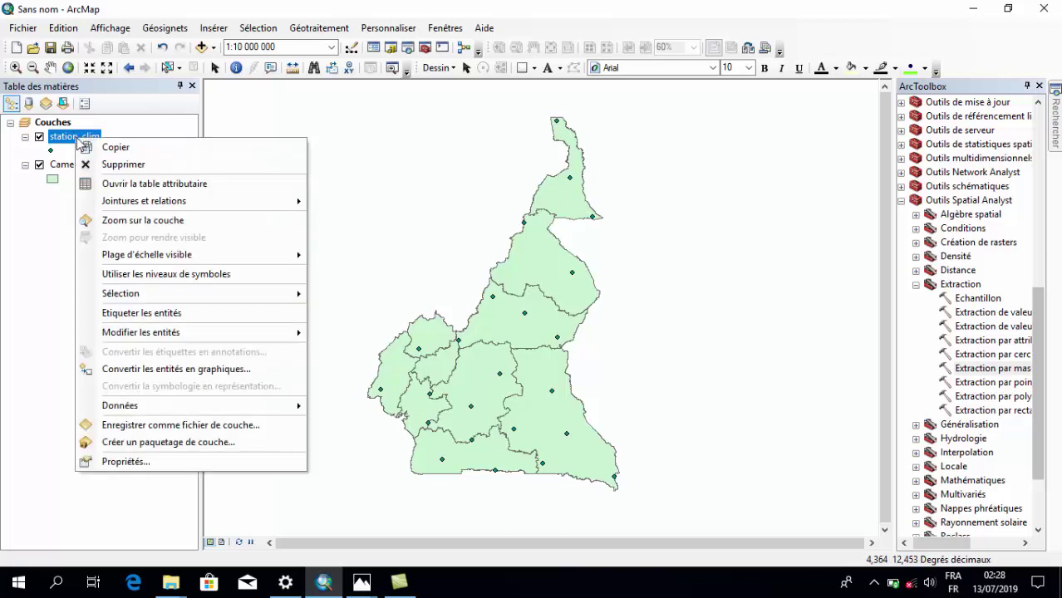
click(139, 183)
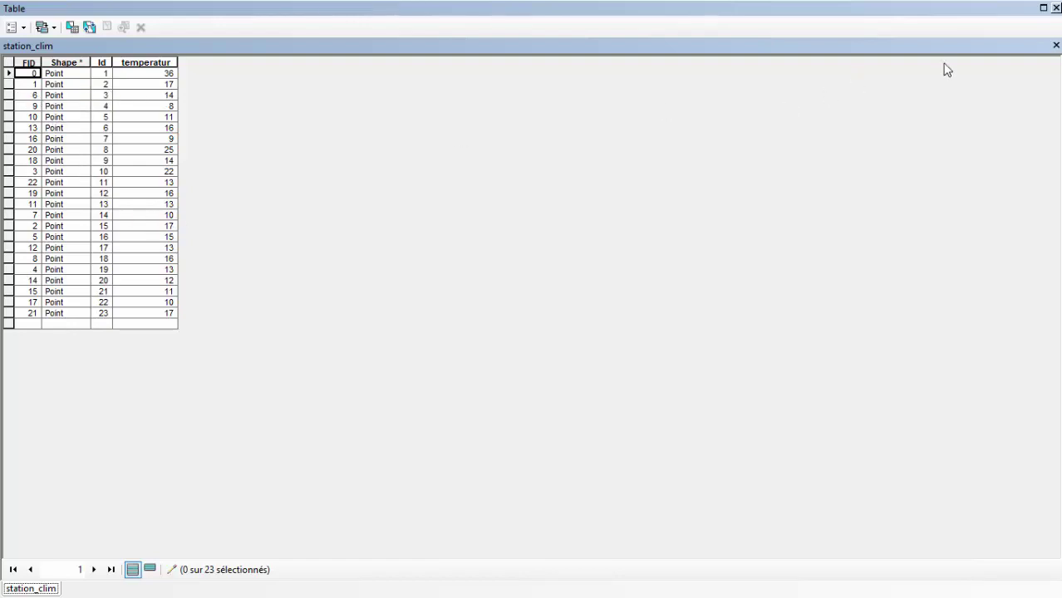
click(1055, 47)
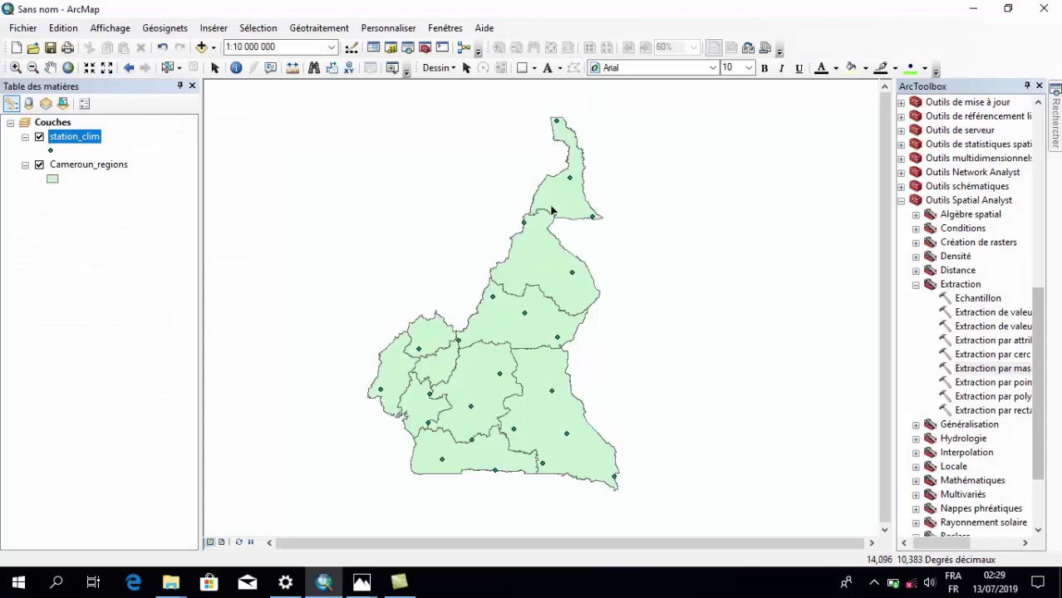
Start the 3D Analyst IDW interpolation with station_clim as input points and temperatur as the Z value field
drag(1037, 339, 1027, 166)
scroll(1021, 119, up, 2)
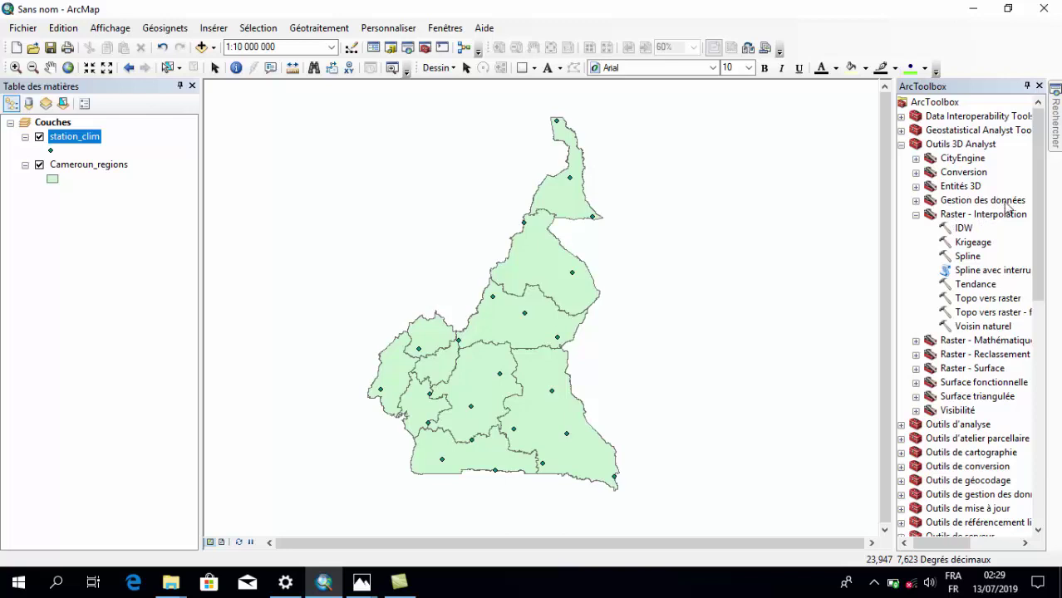
double_click(963, 228)
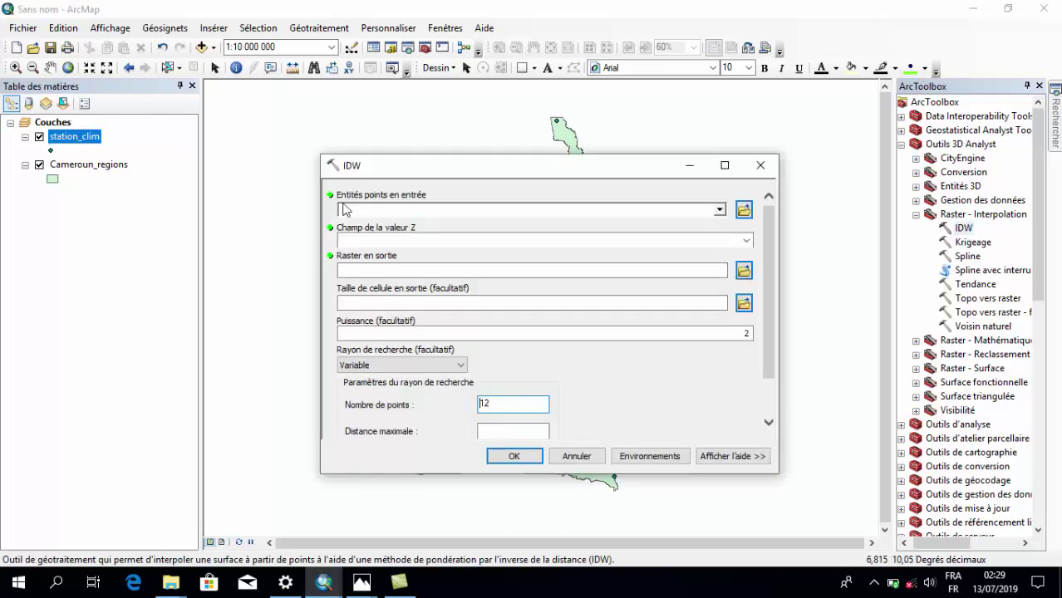
click(719, 210)
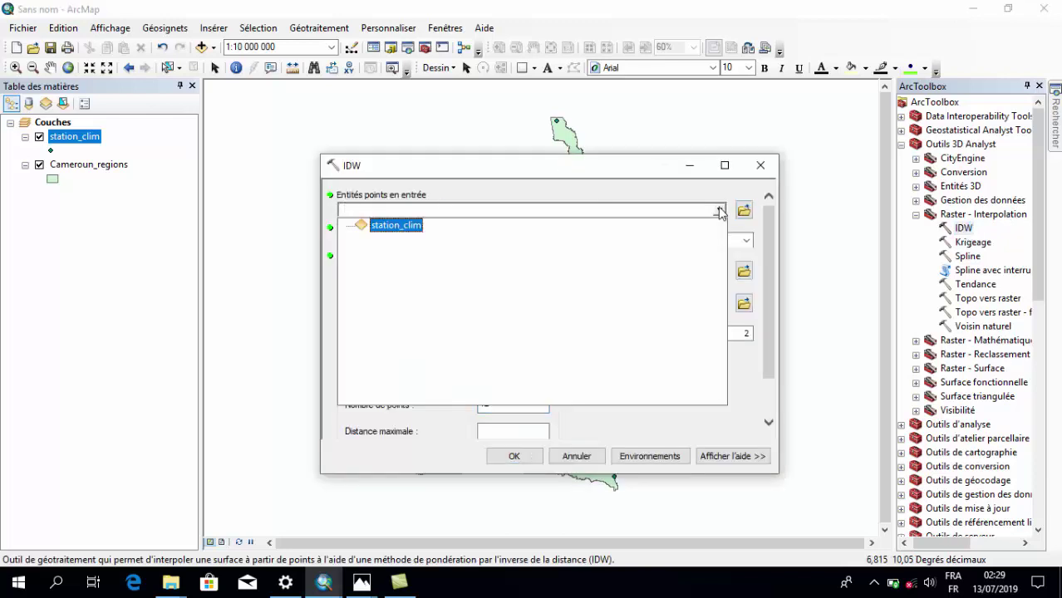
click(387, 231)
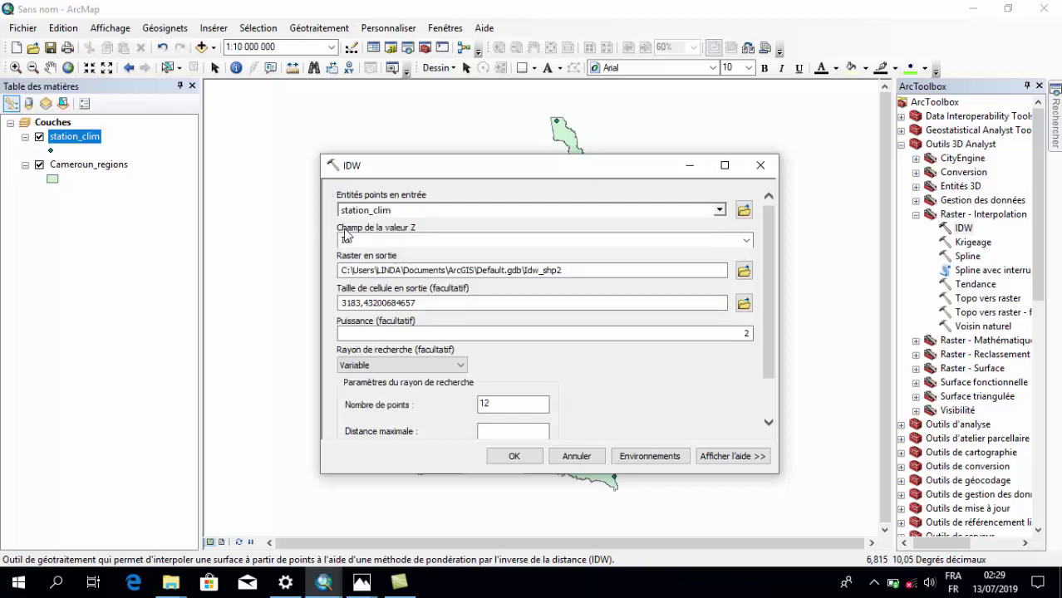
click(745, 240)
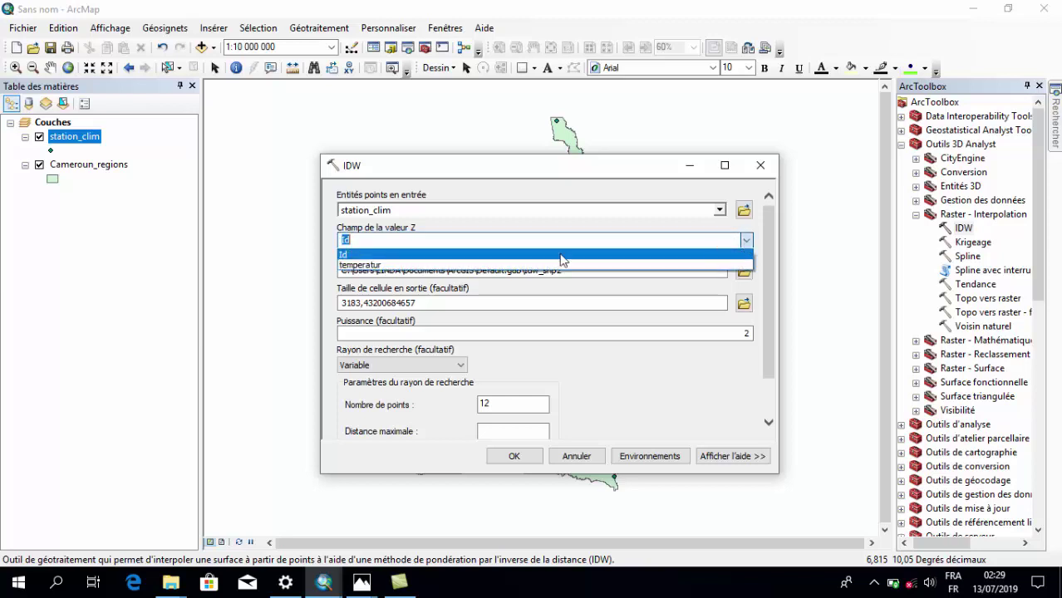
click(359, 264)
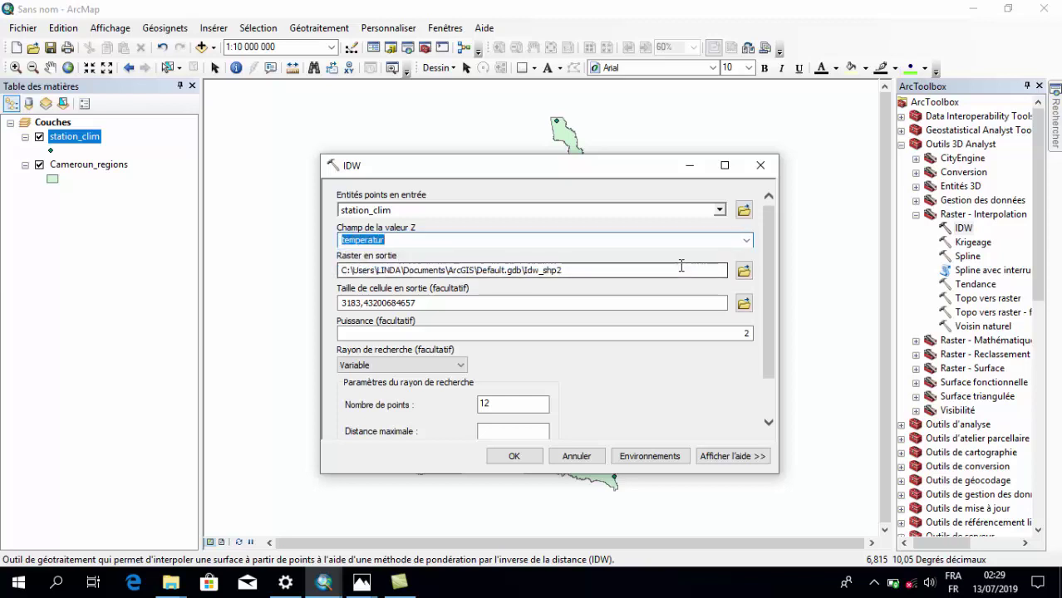
Name the IDW output raster station_cl_i in the HMS_interpolation folder and run the interpolation
click(743, 272)
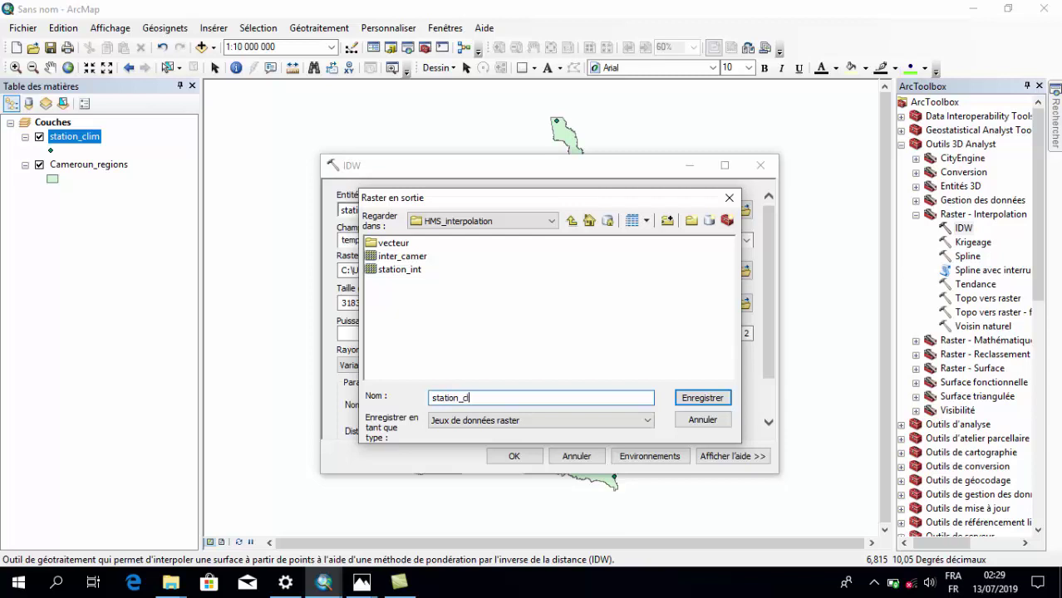
click(703, 398)
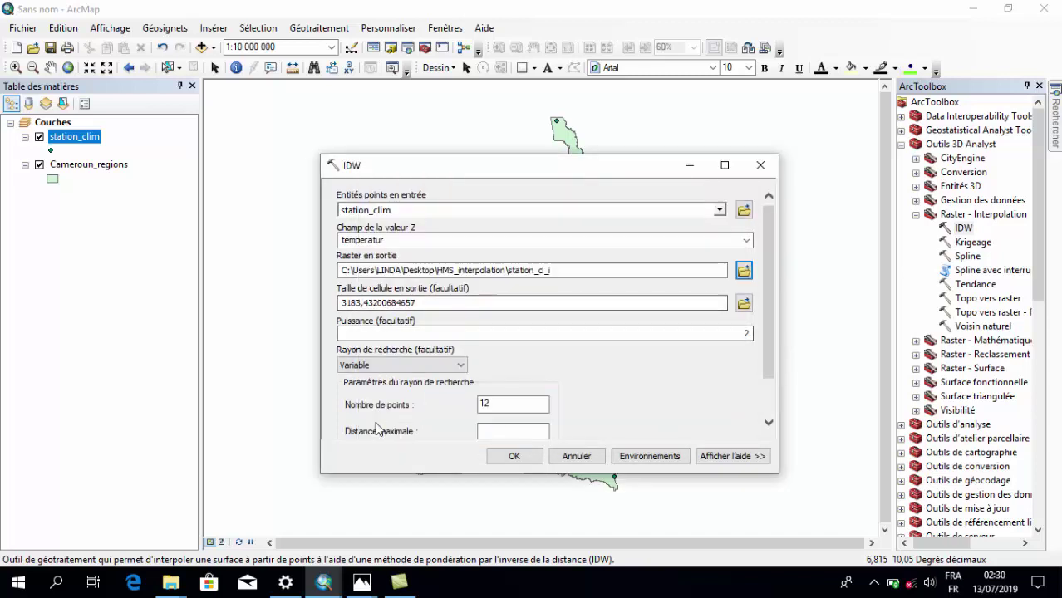
drag(766, 346, 757, 399)
click(530, 462)
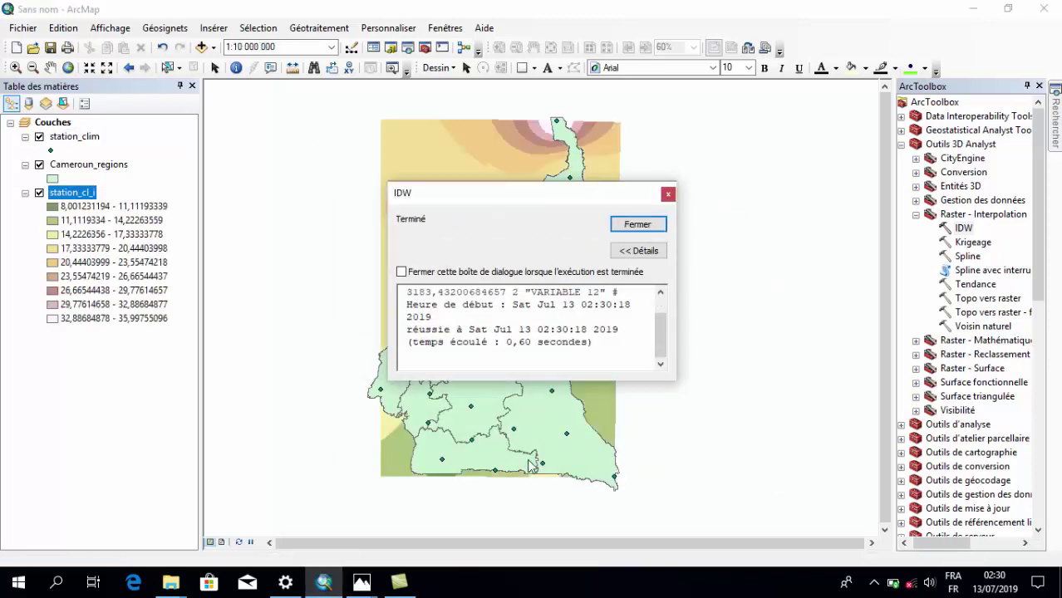
click(668, 194)
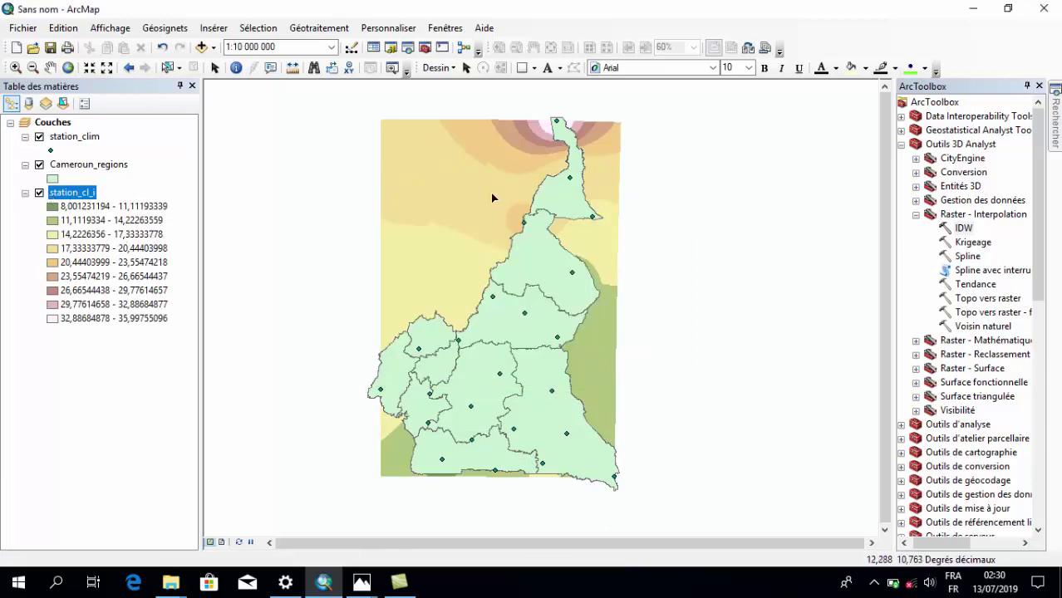
Symbolize the station_cl_i raster with a light-pink-to-red colour ramp in 5 classes
right_click(85, 198)
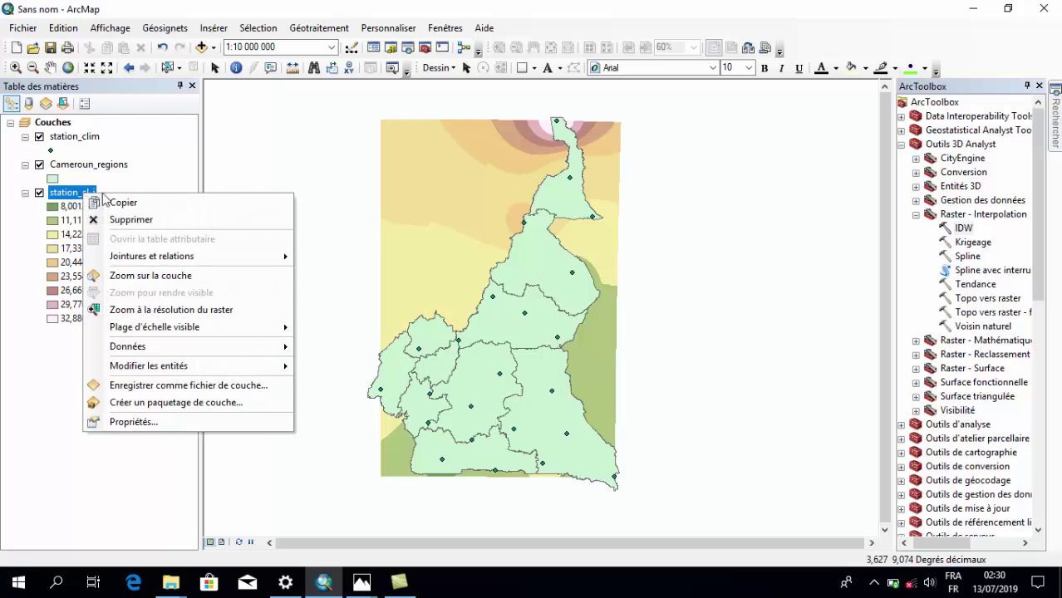
click(118, 424)
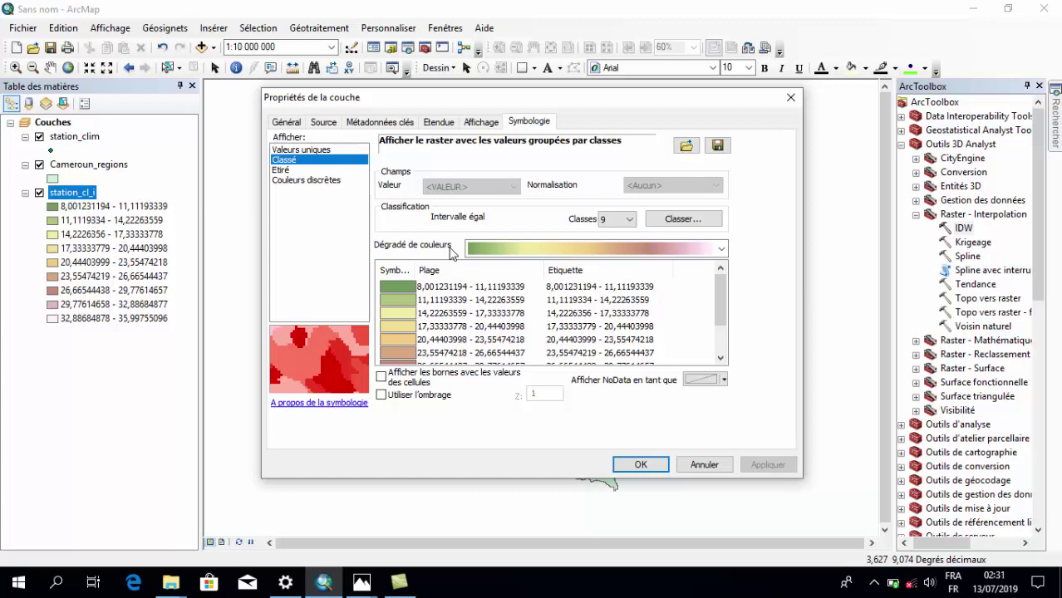
click(721, 249)
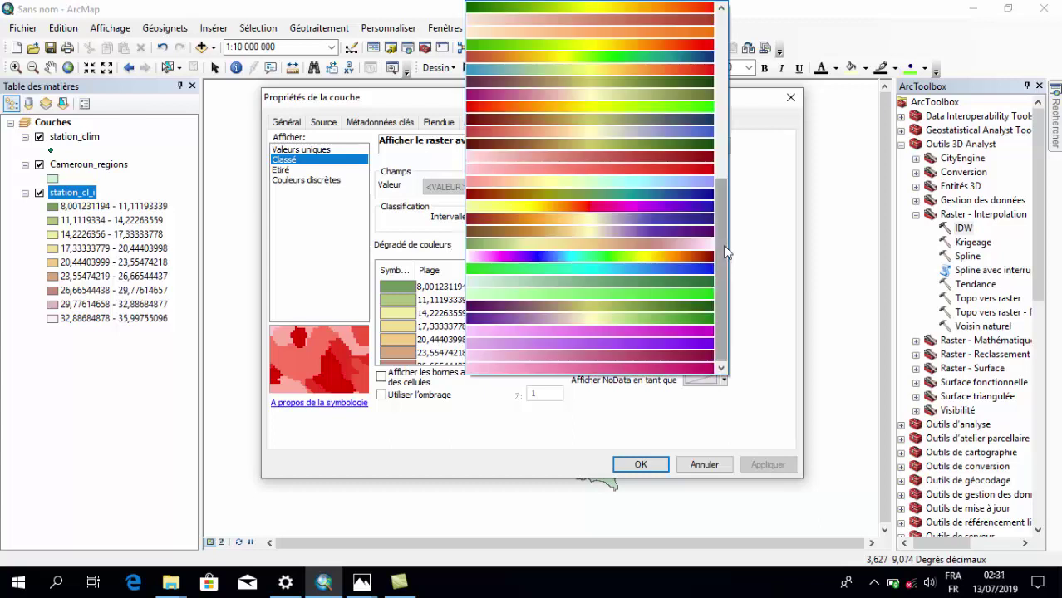
click(634, 175)
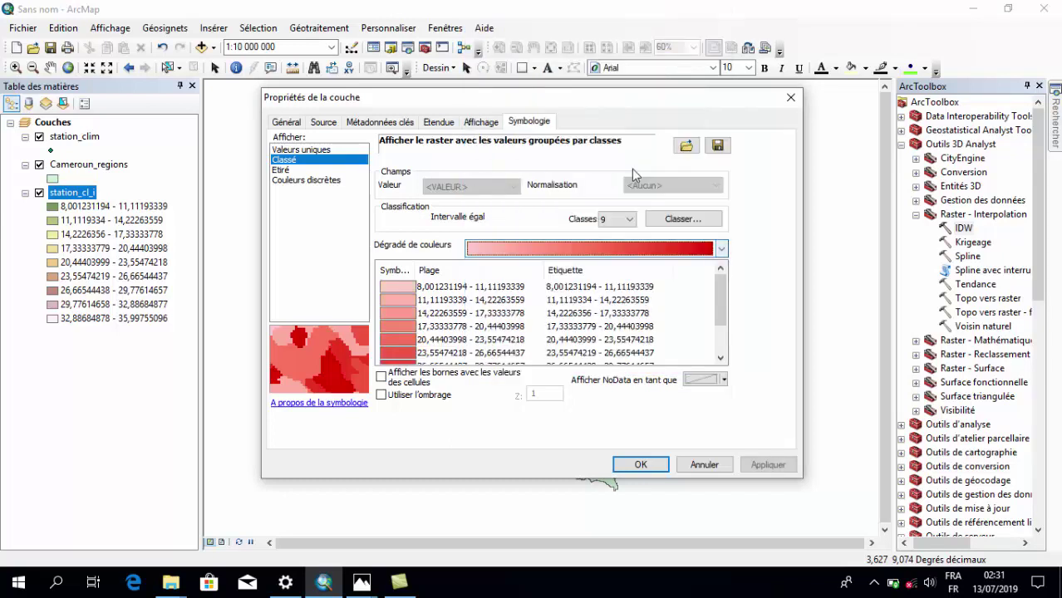
click(629, 221)
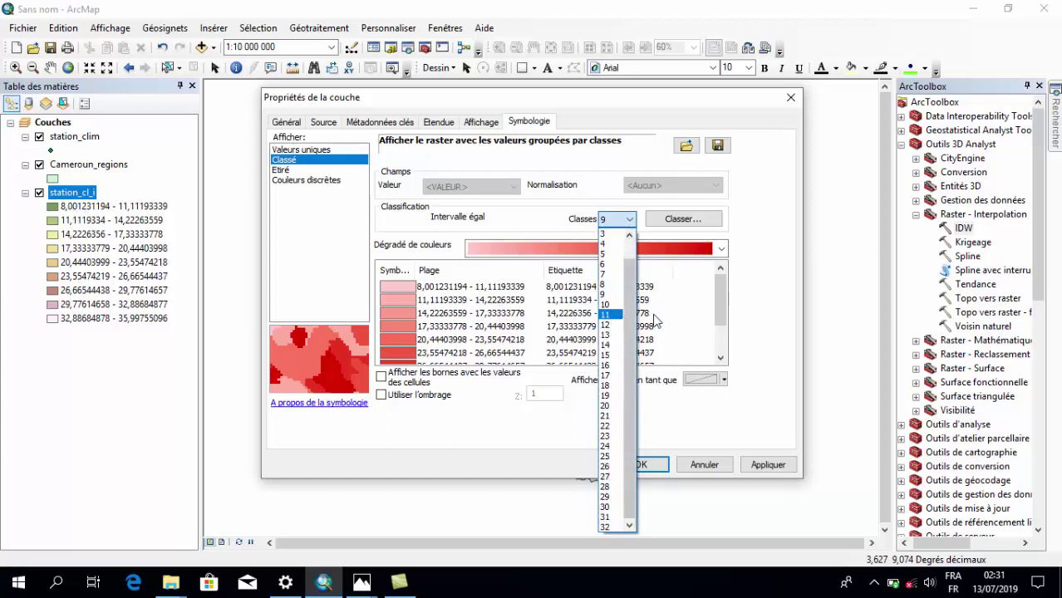
click(606, 256)
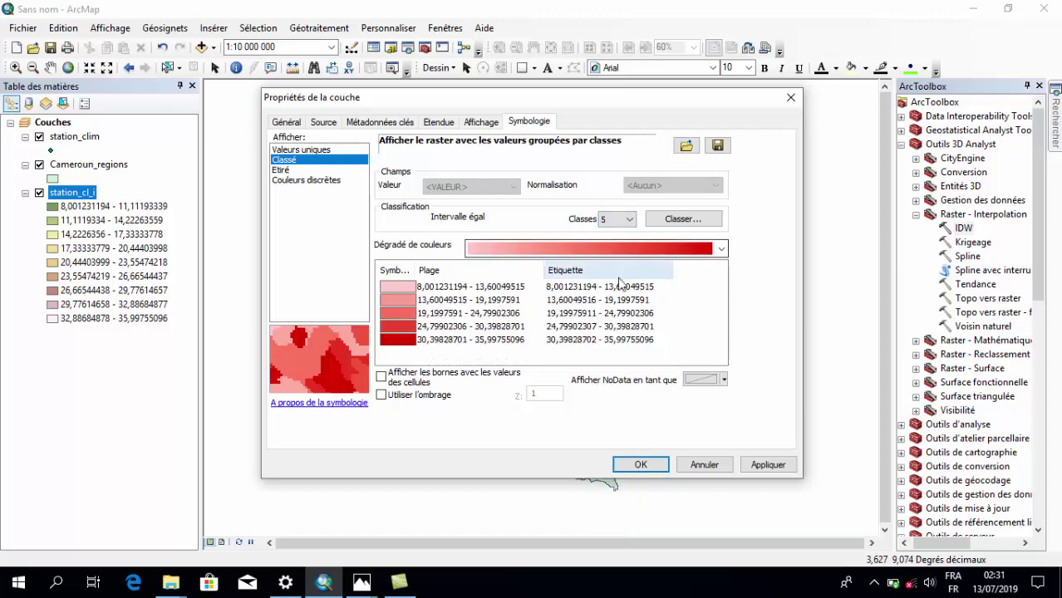
click(640, 465)
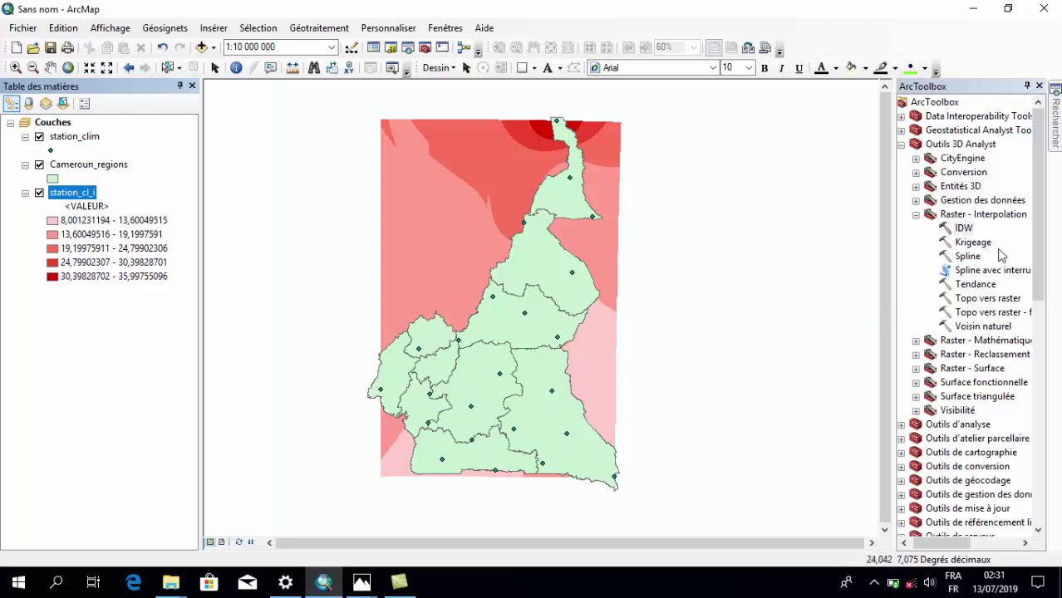
Start the Spatial Analyst Extraction par masque tool with station_cl_i as the input raster
drag(1038, 154, 1031, 300)
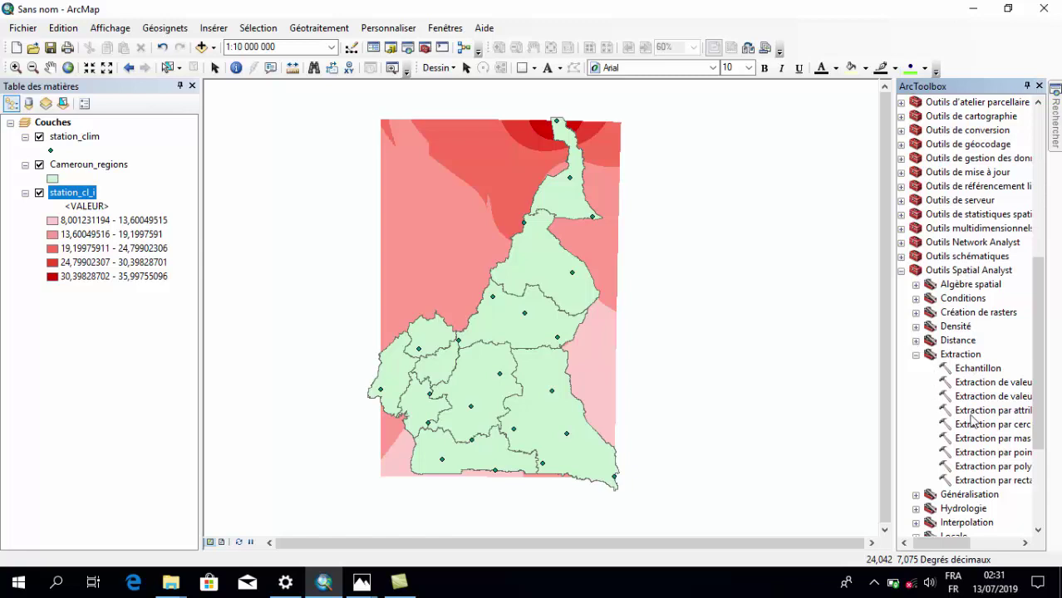
drag(954, 544, 974, 545)
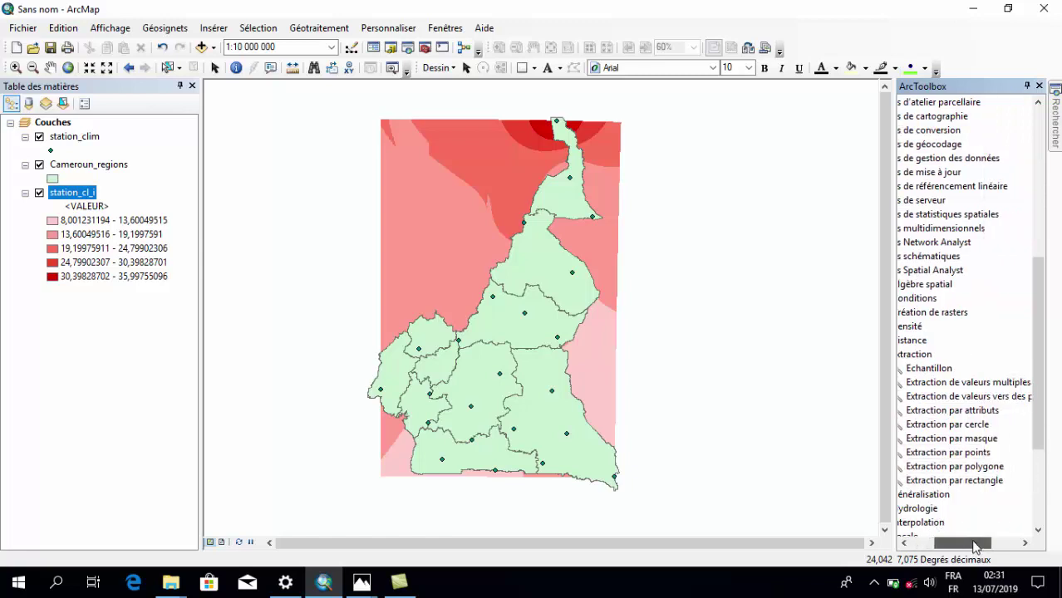
double_click(932, 439)
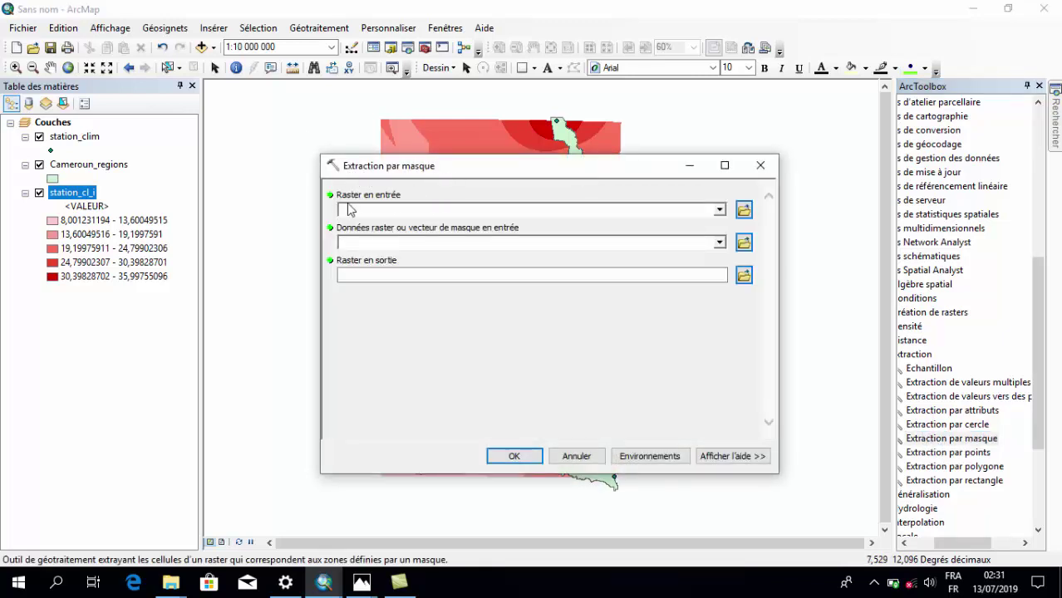
click(720, 210)
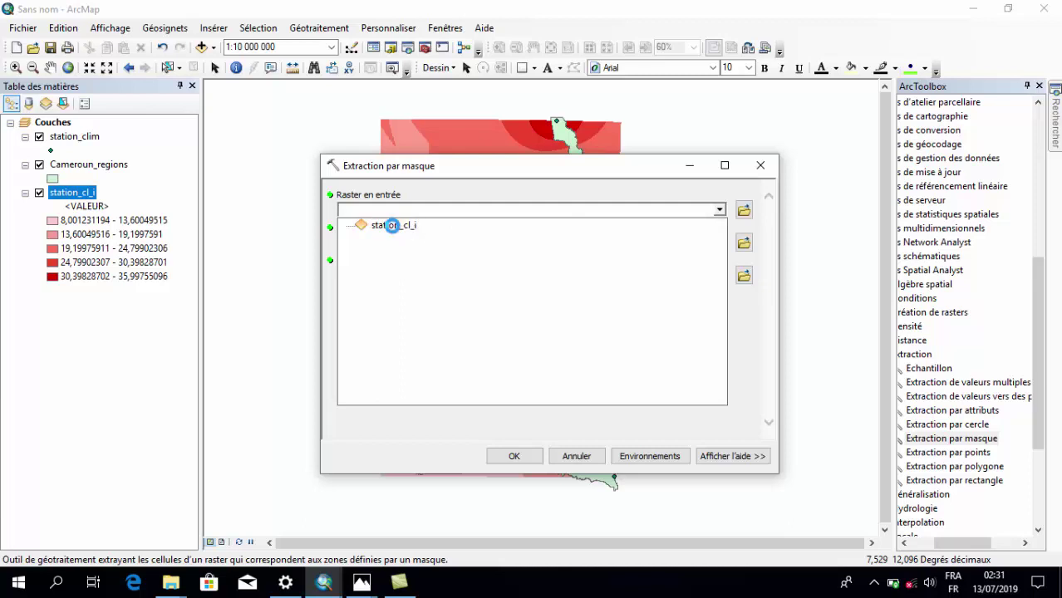
click(395, 226)
drag(470, 165, 716, 299)
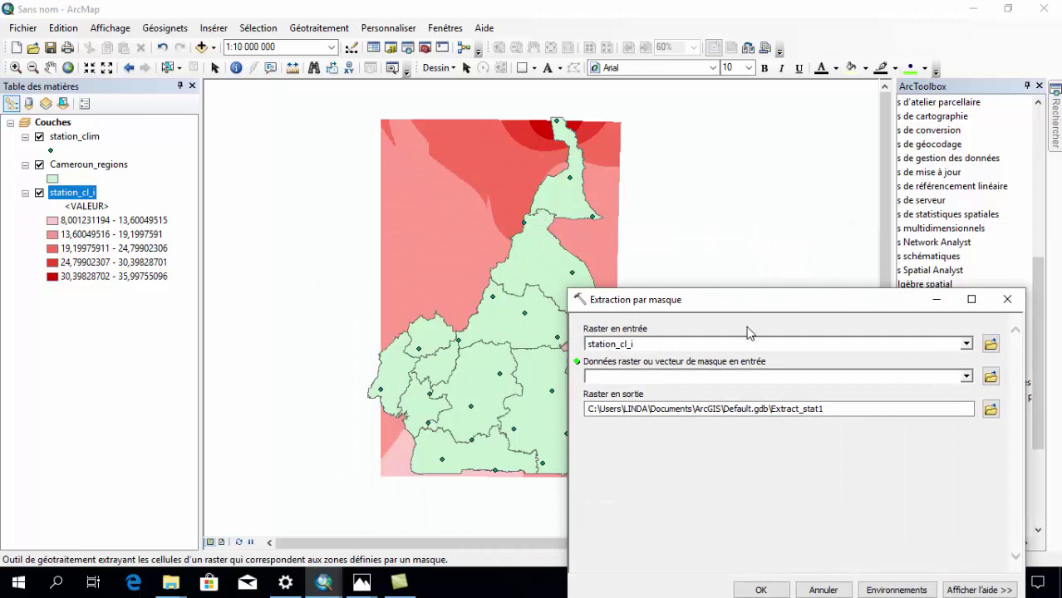
drag(743, 303, 646, 205)
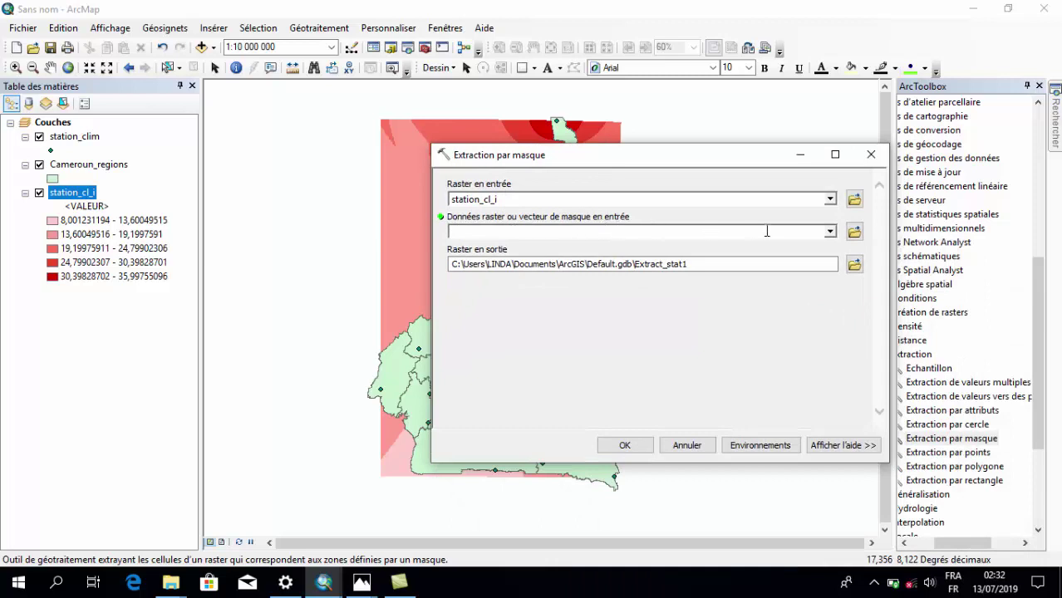
Set Cameroun_regions as the mask data for the extraction
click(829, 232)
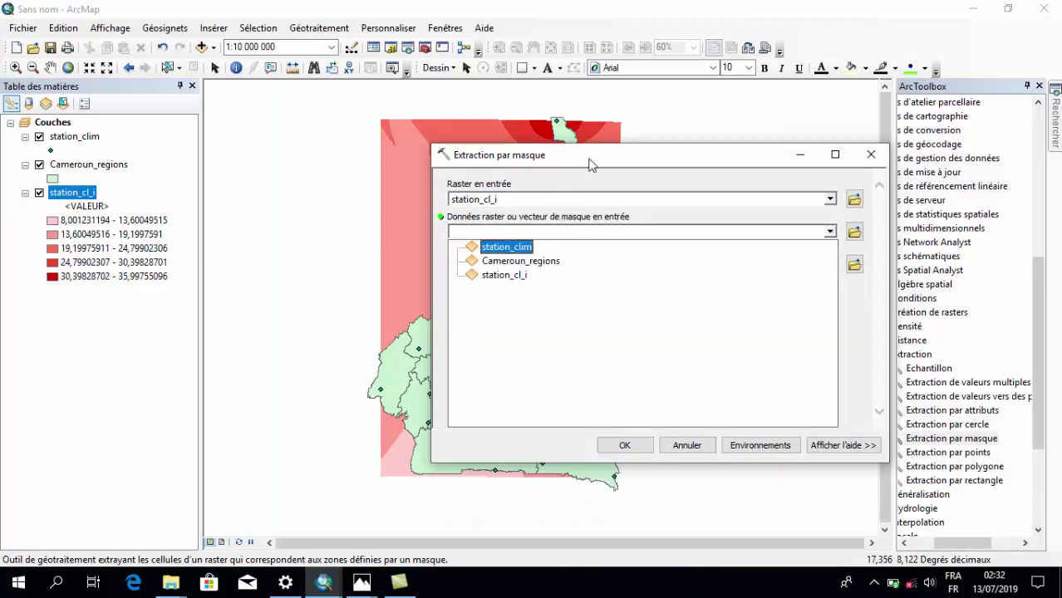
click(590, 165)
click(830, 233)
click(517, 261)
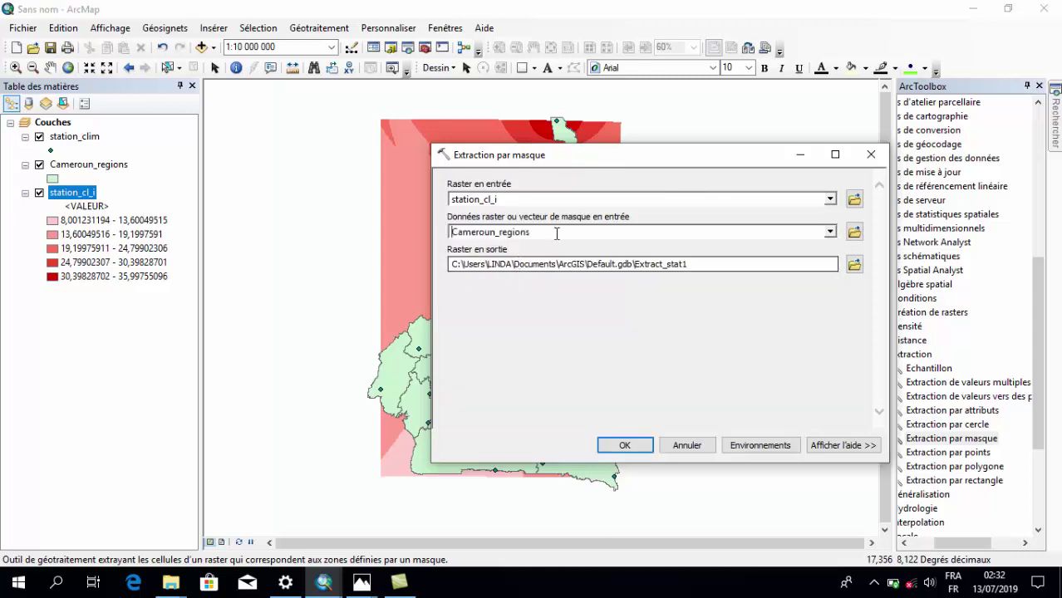
drag(629, 161, 854, 138)
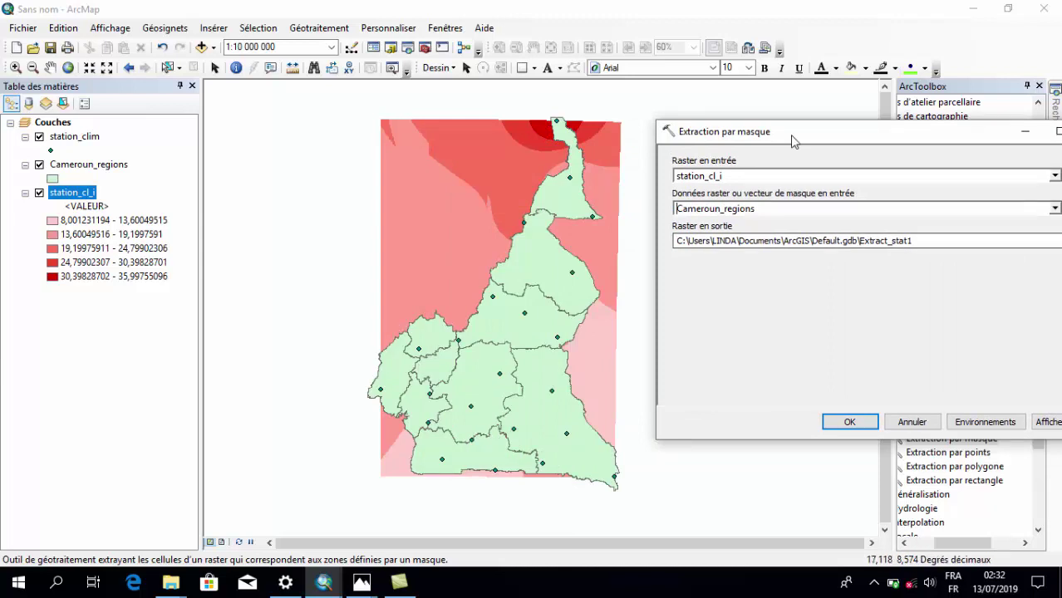
drag(791, 141, 559, 155)
click(516, 255)
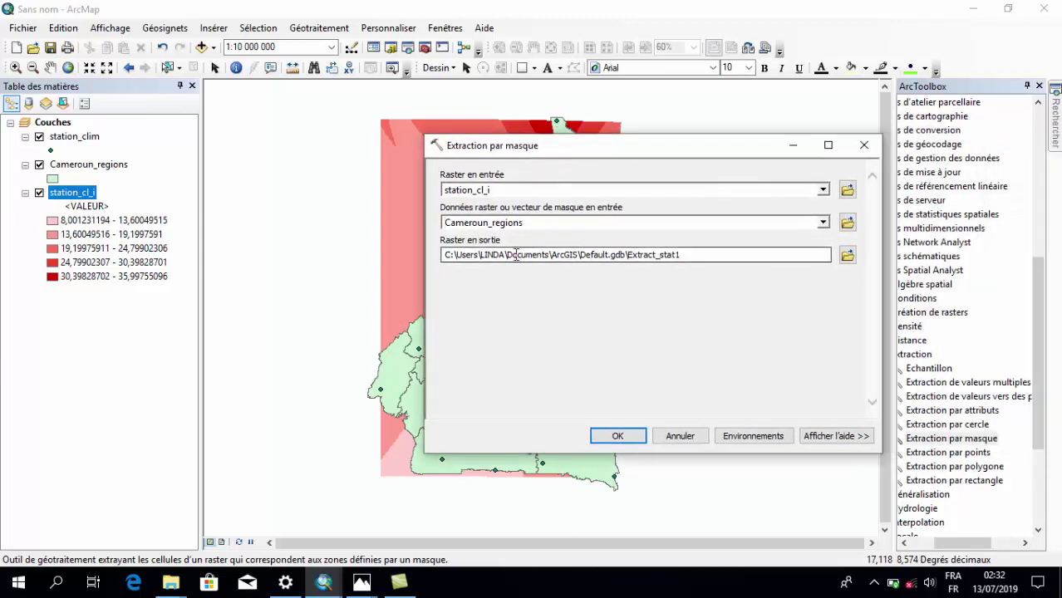
Name the extraction's output raster cmr_int in the HMS_interpolation folder and run the mask extraction
click(847, 256)
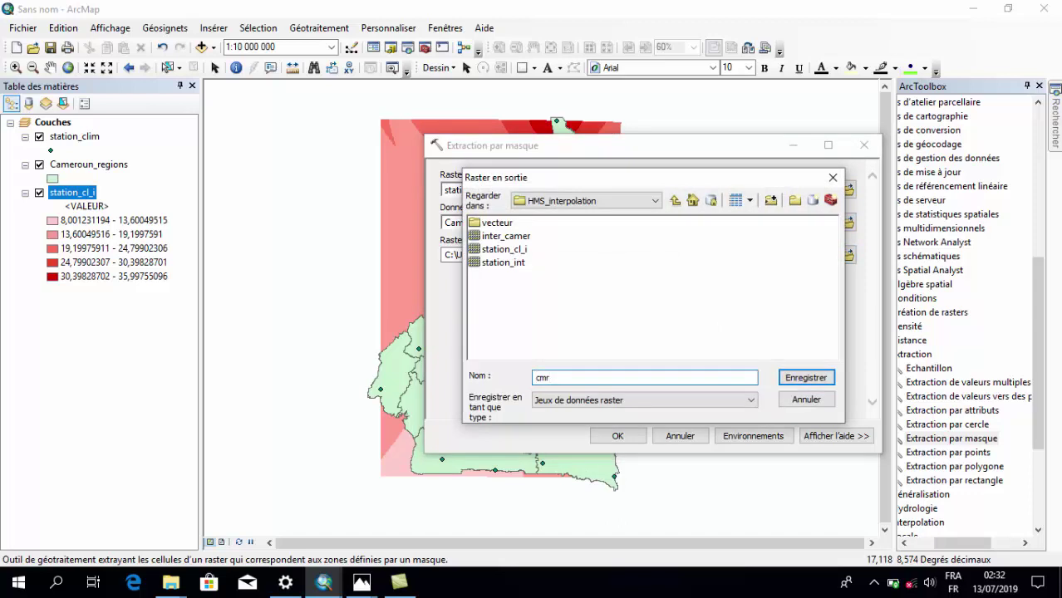
click(806, 377)
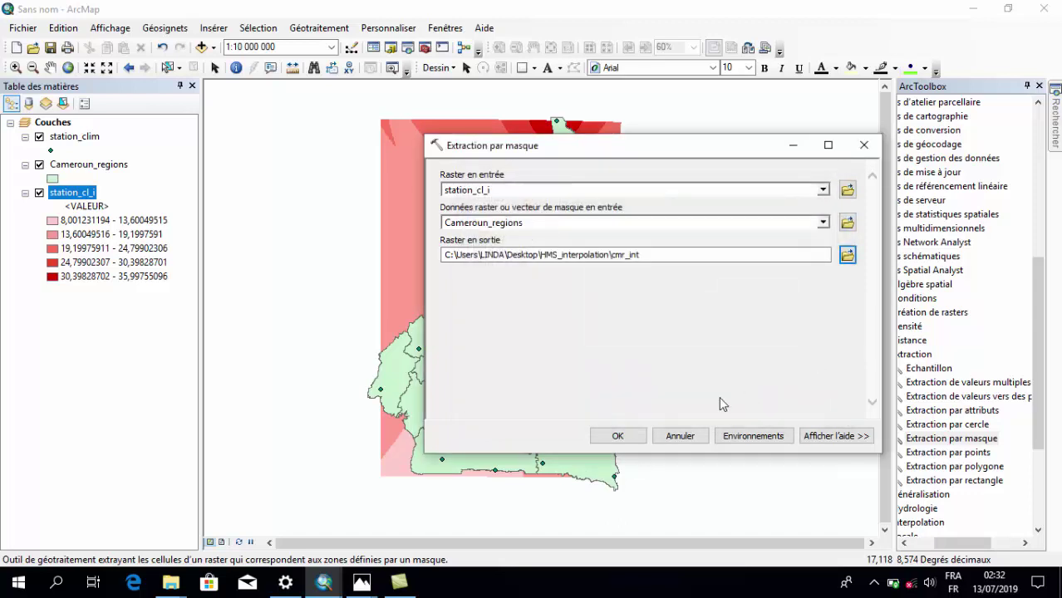
click(617, 436)
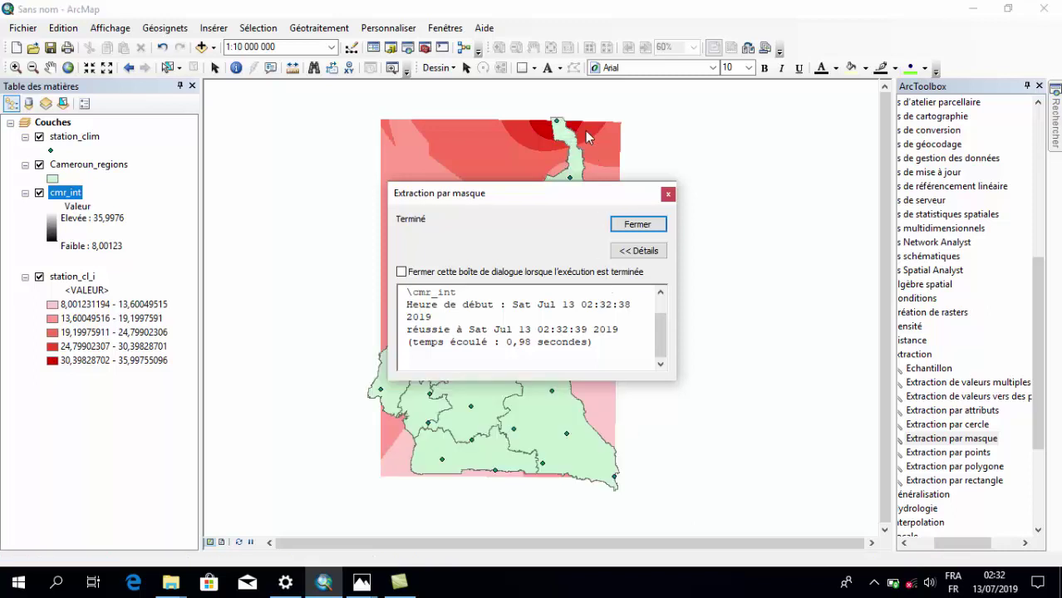
click(668, 194)
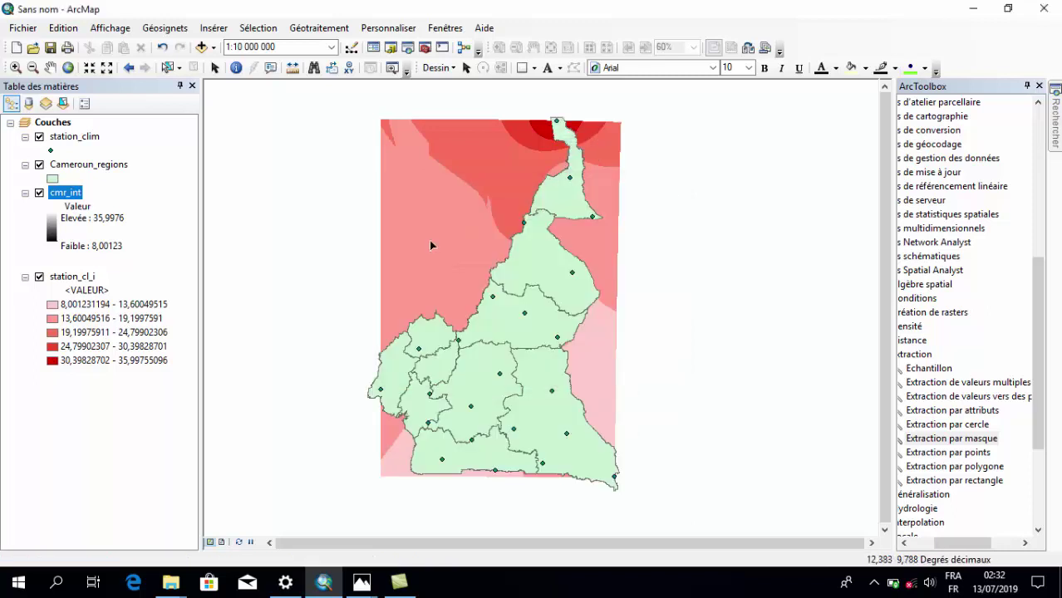
Hide the station_clim and Cameroun_regions layers and apply a stretched light-pink-to-red colour ramp to the cmr_int raster
click(39, 137)
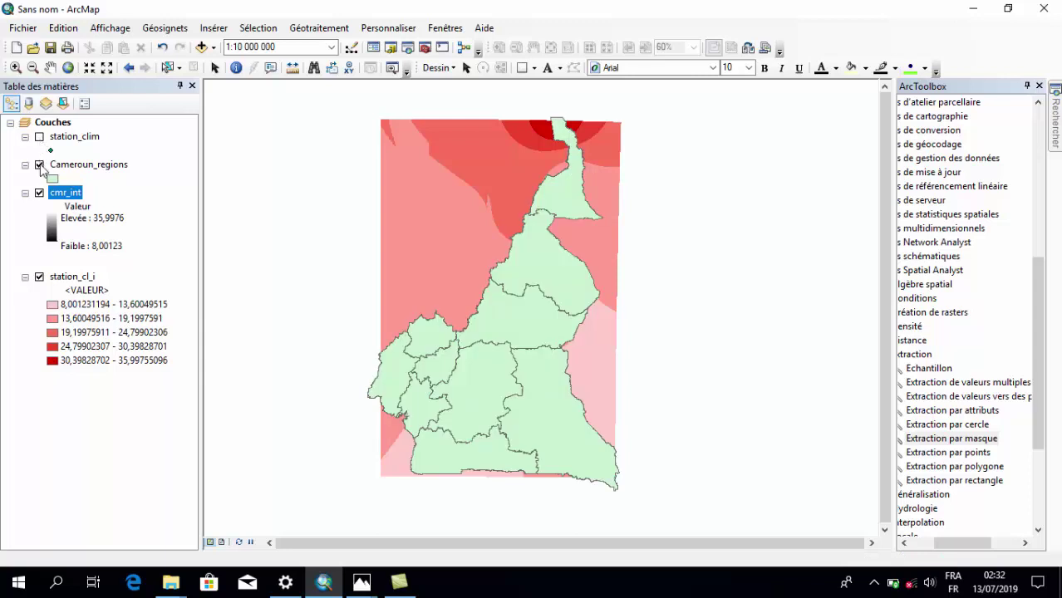
click(39, 164)
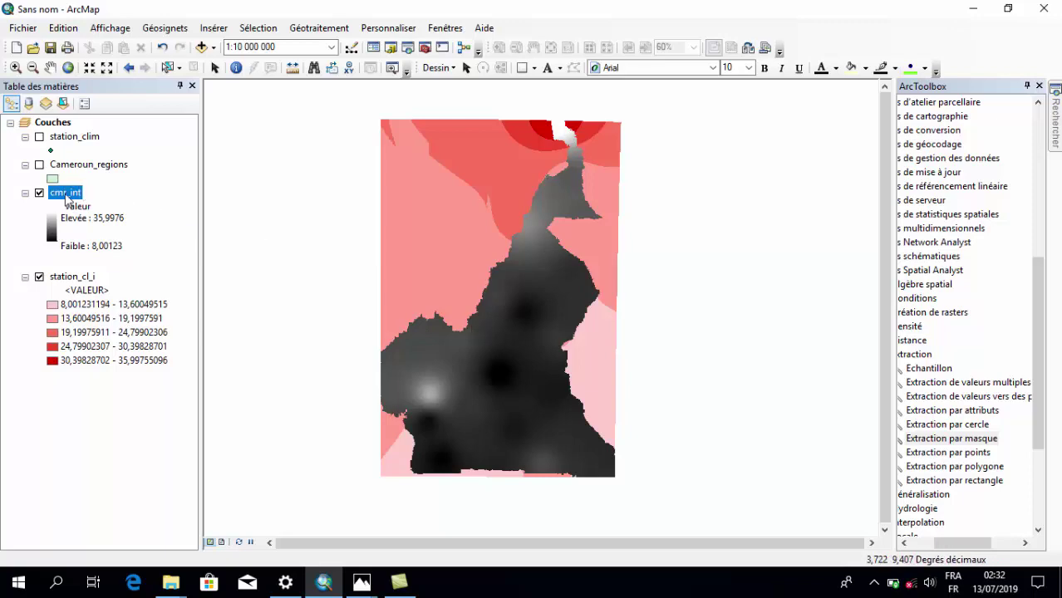
right_click(66, 193)
click(120, 423)
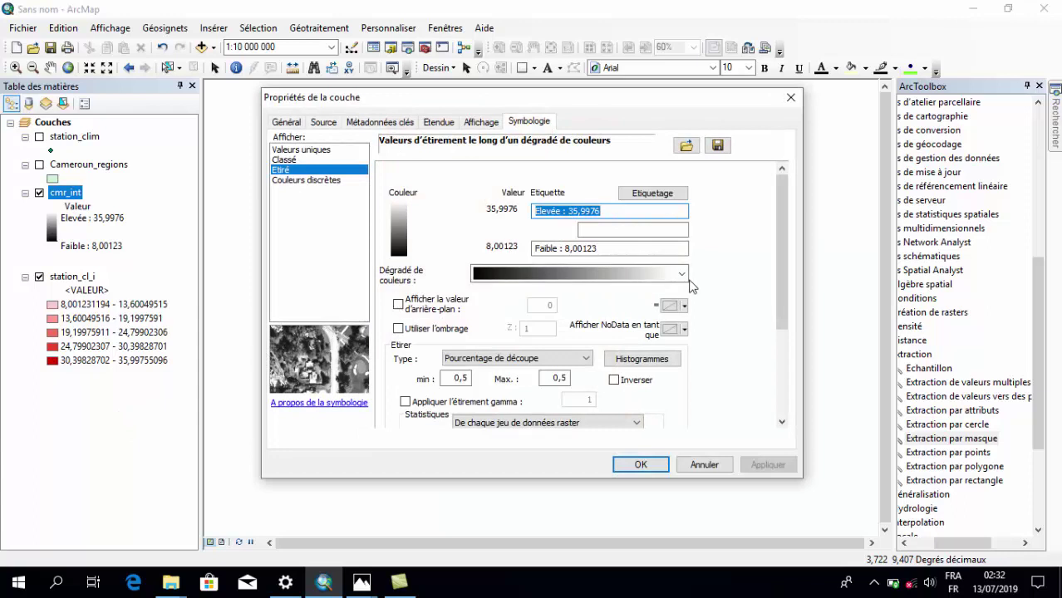
click(686, 279)
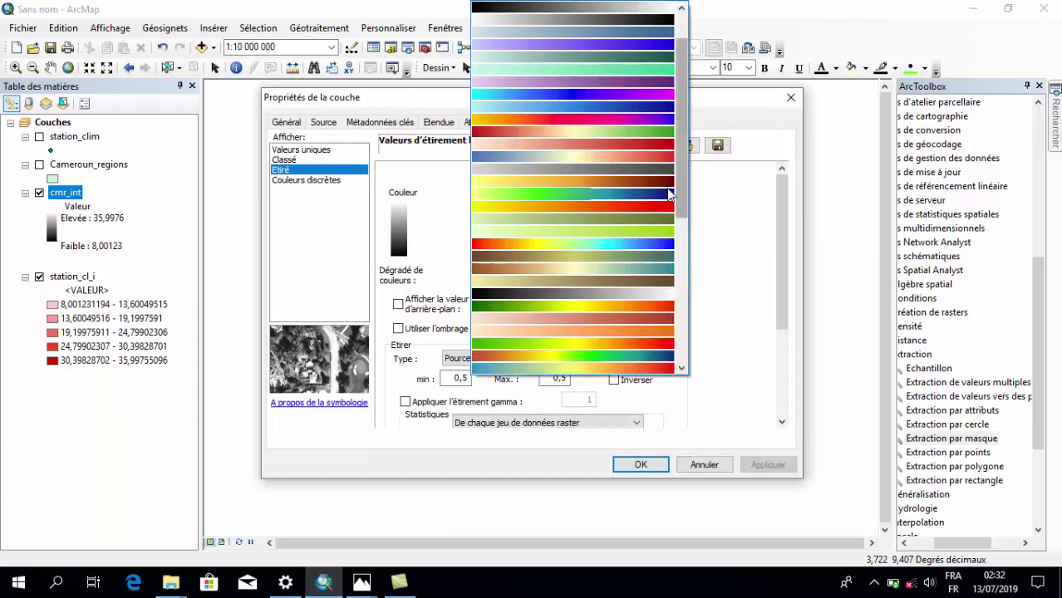
drag(681, 152, 688, 262)
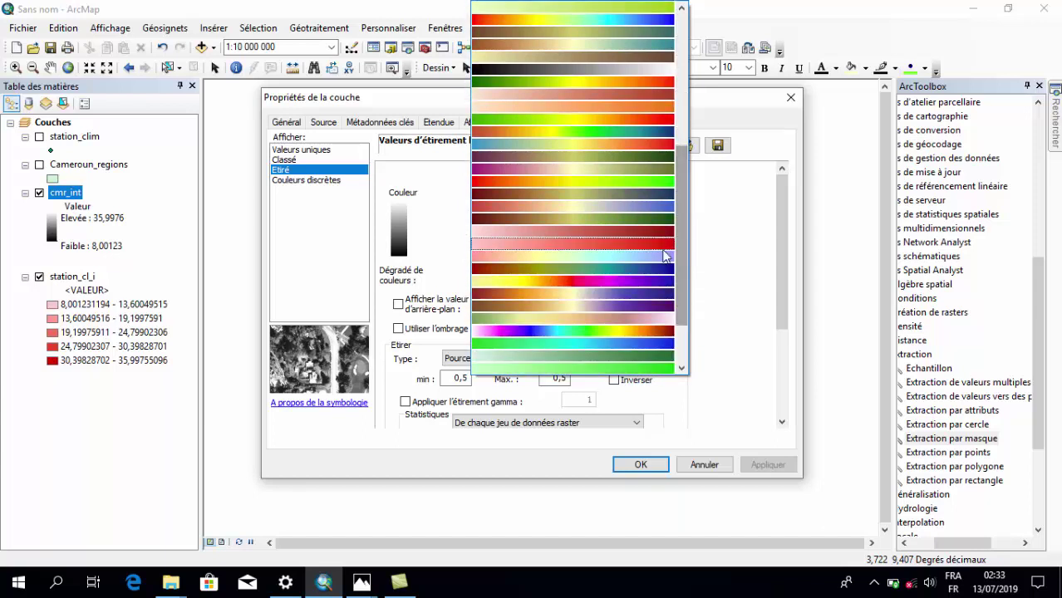
click(658, 256)
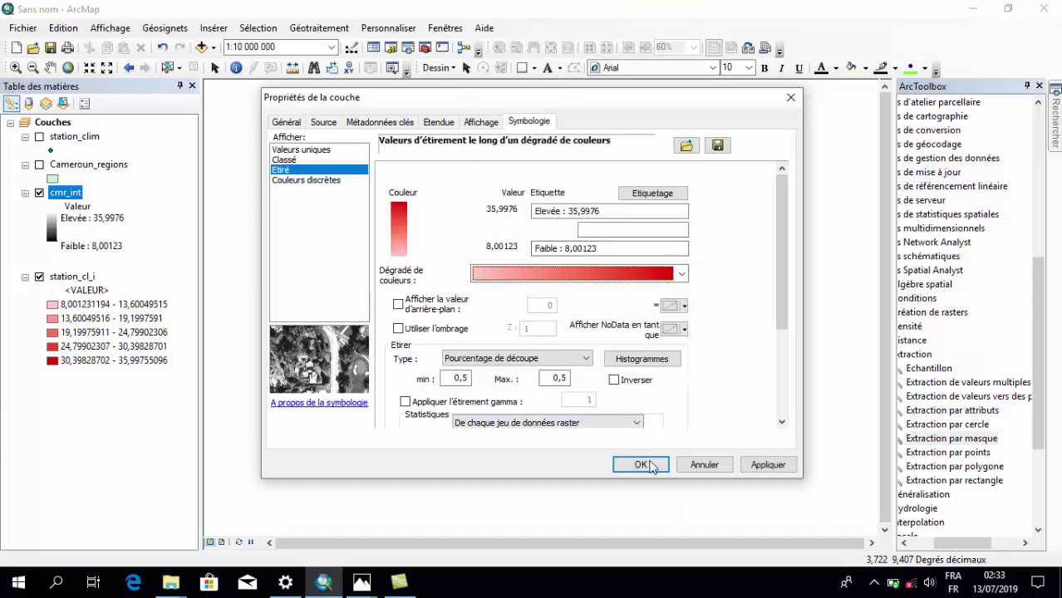
click(640, 465)
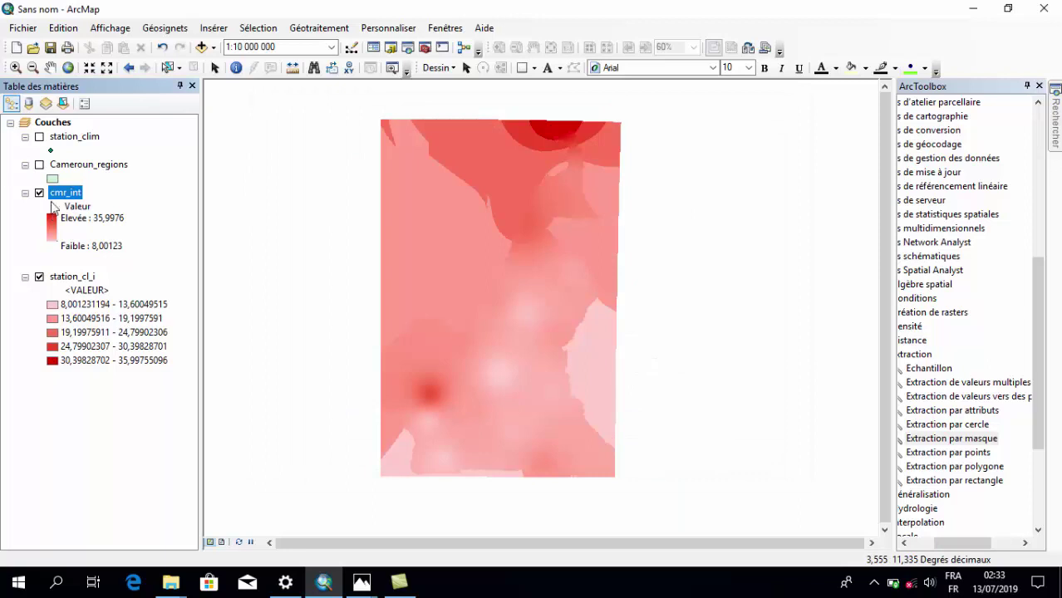
Hide the station_cl_i raster and show the station_clim points over the clipped cmr_int raster
click(39, 278)
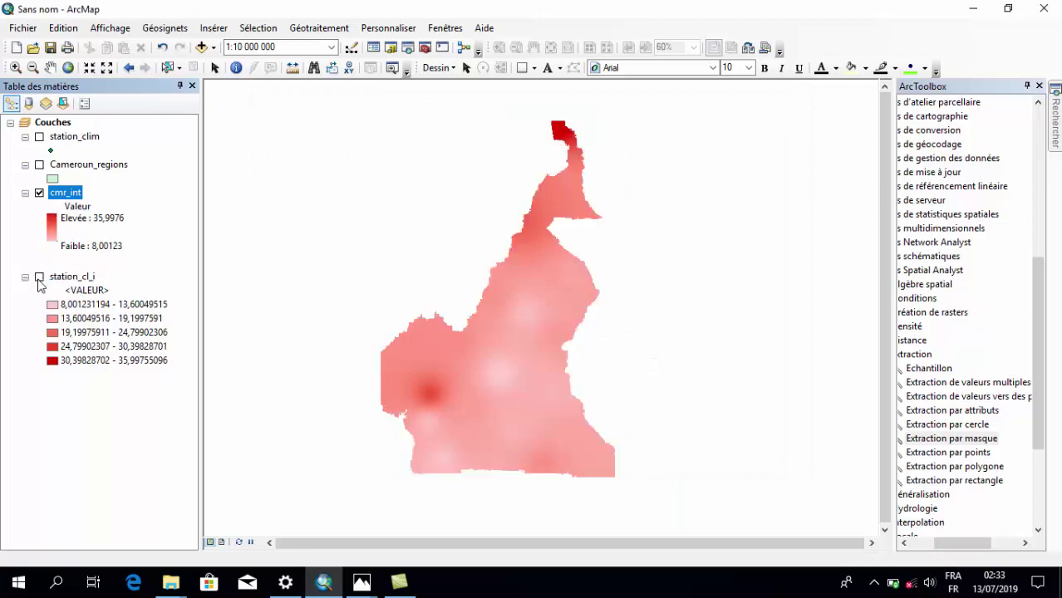
click(38, 138)
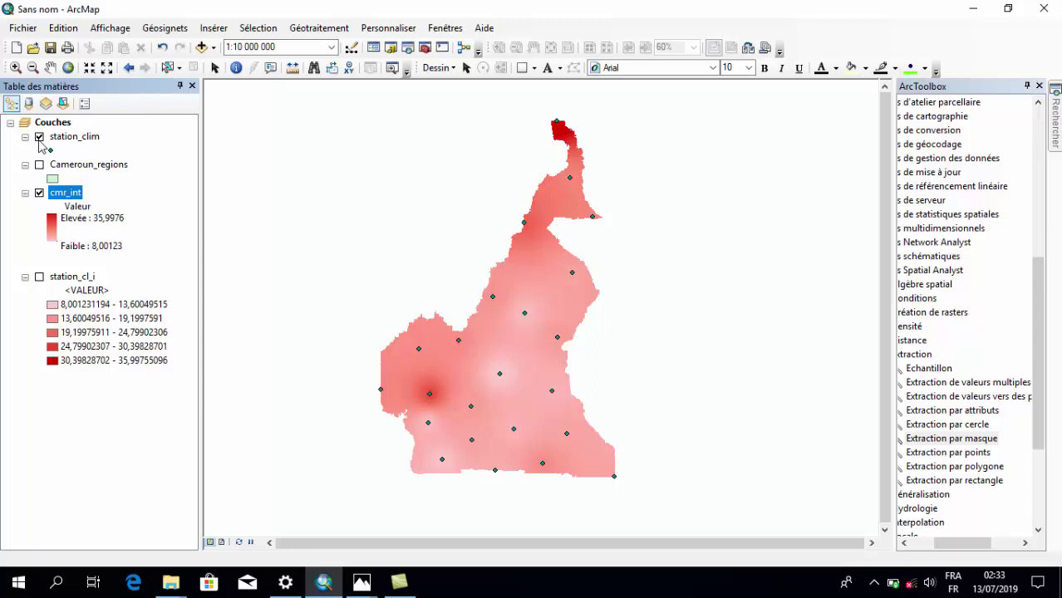
scroll(504, 345, up, 2)
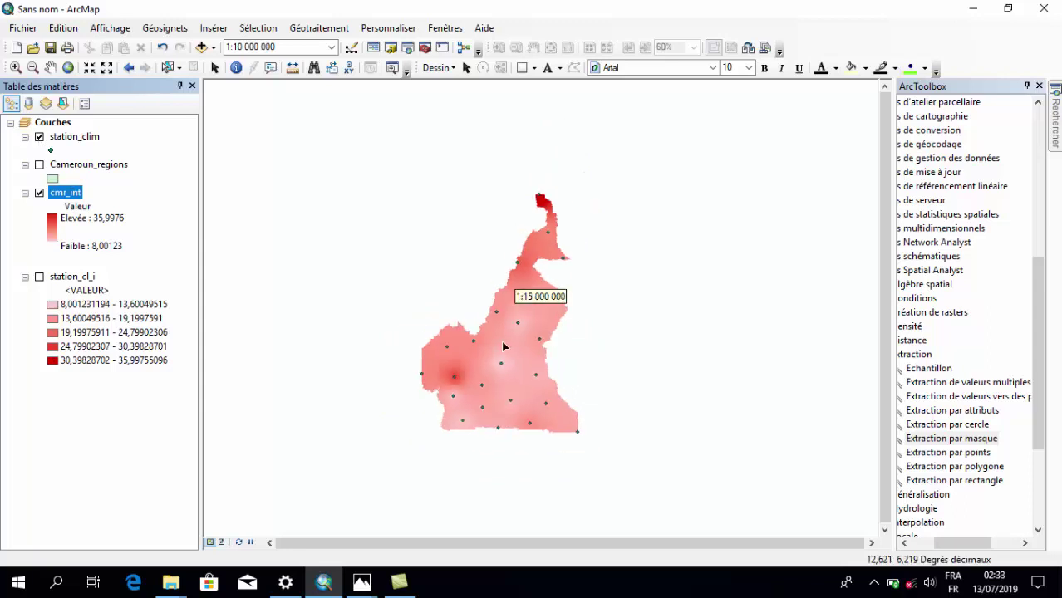
scroll(505, 345, down, 1)
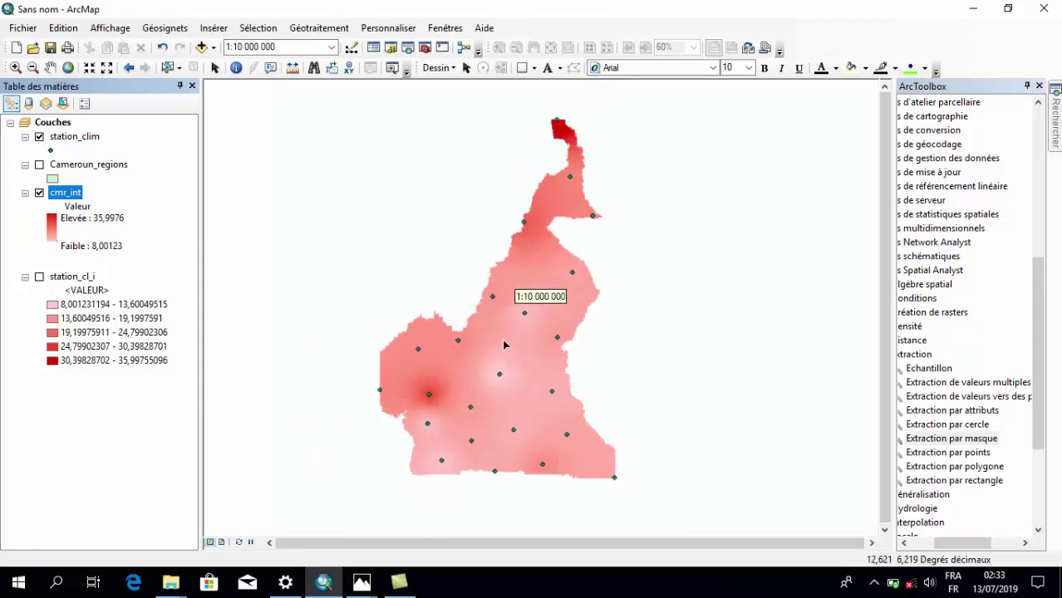